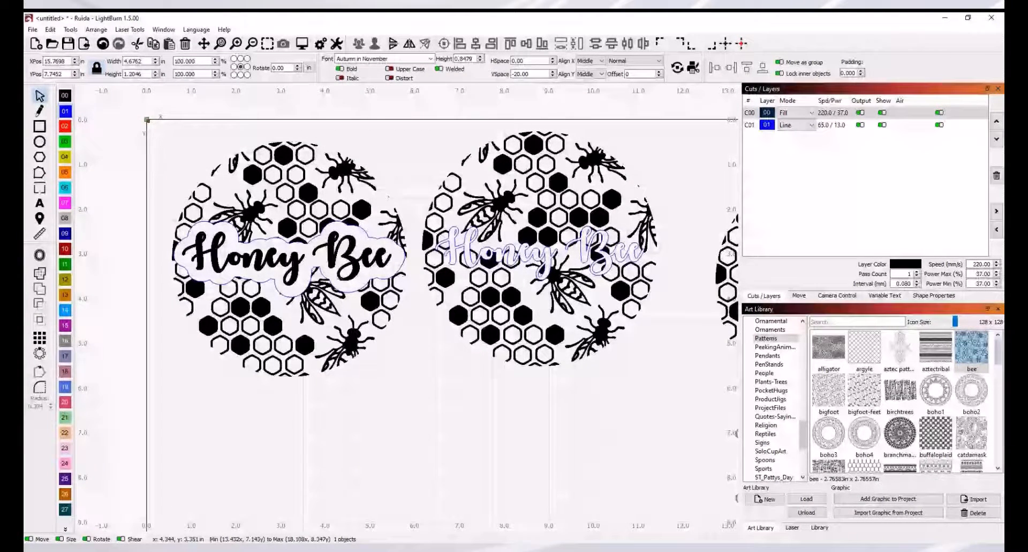
Step: Examine the two example Honey Bee circles, checking the second one's bee pattern and overlaid text as separate objects
drag(394, 363, 364, 351)
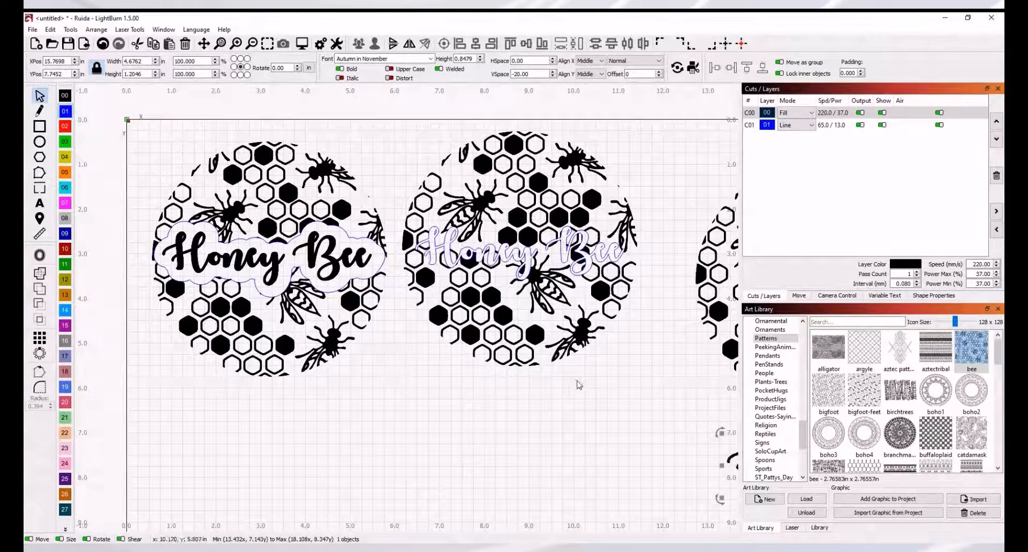
drag(569, 386, 501, 418)
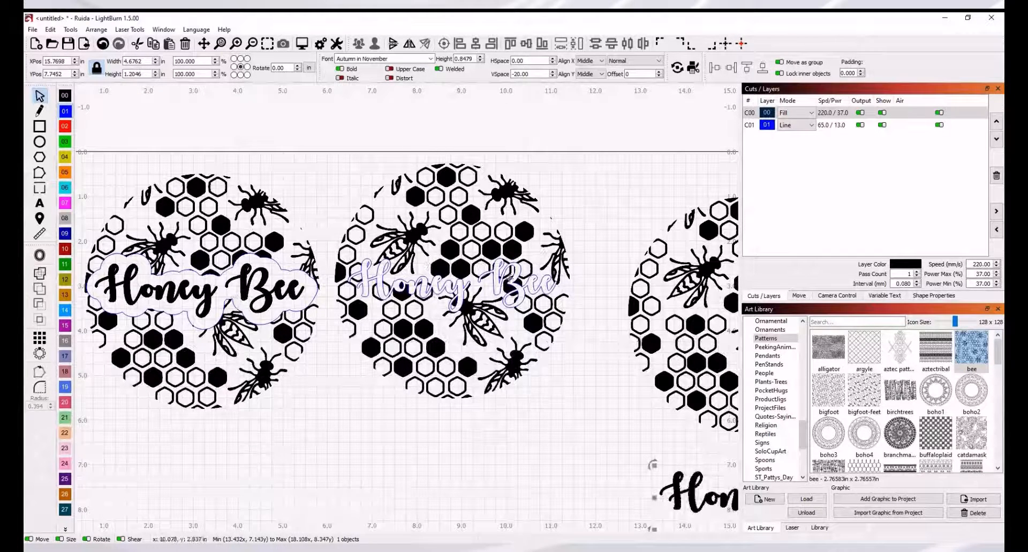
click(511, 278)
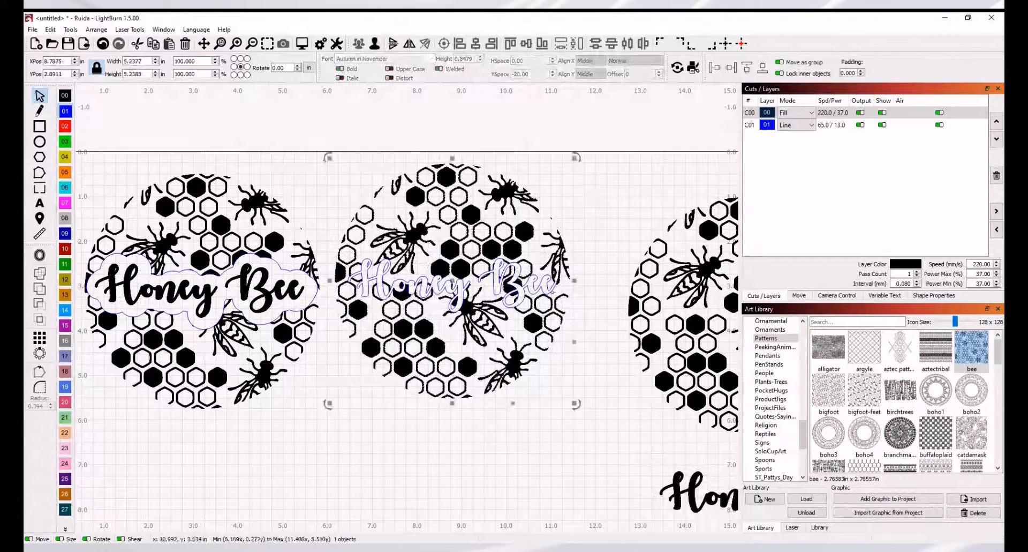
click(554, 284)
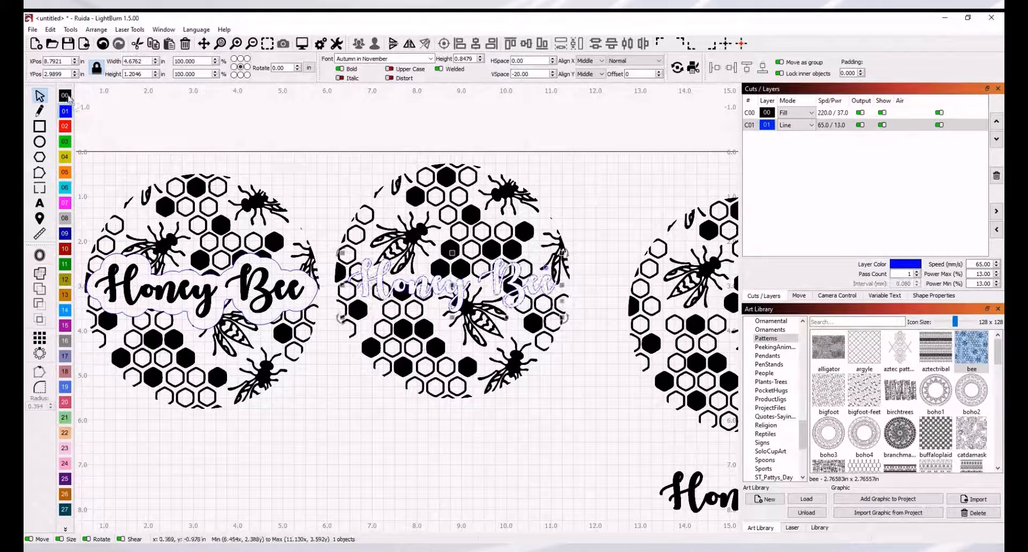
click(570, 363)
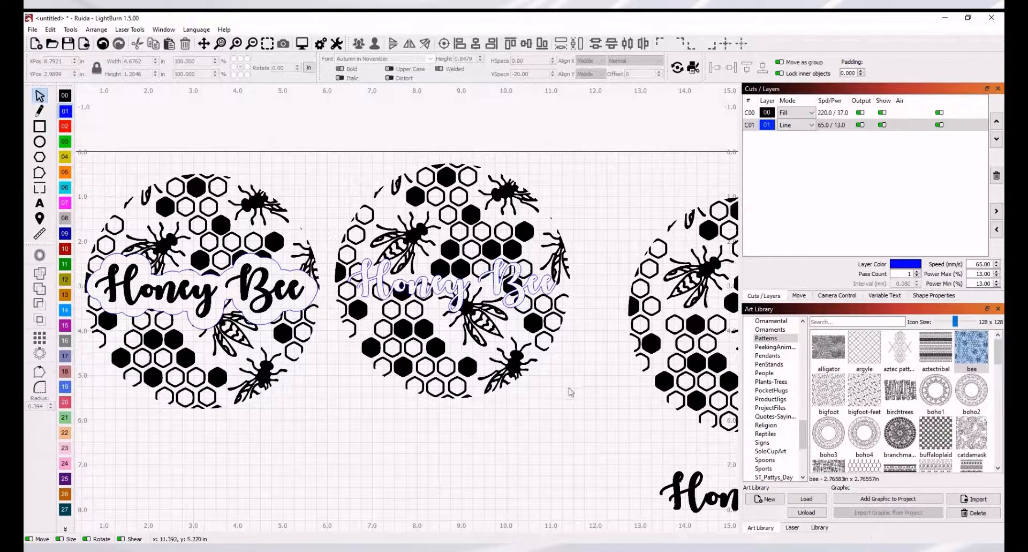
drag(338, 398, 451, 381)
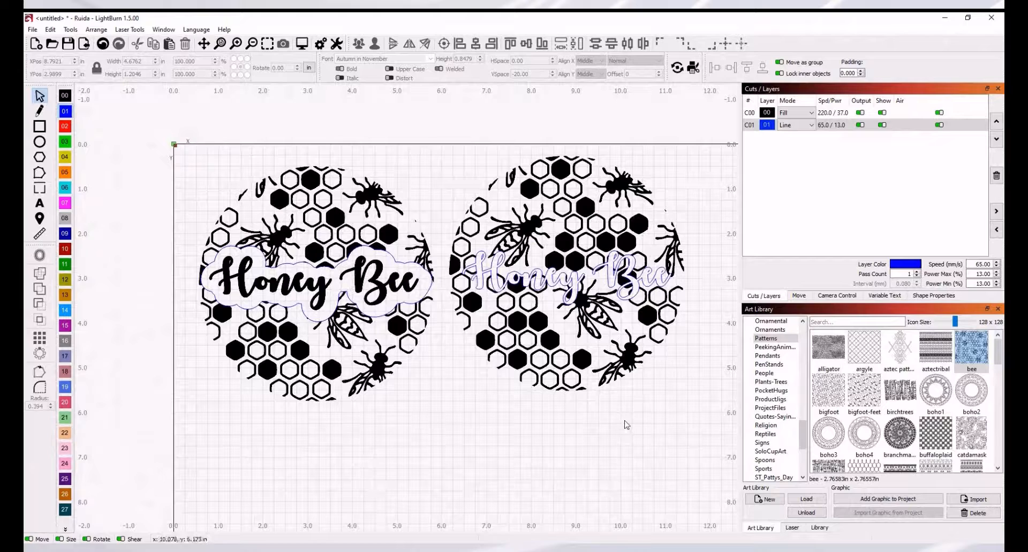
drag(626, 425, 197, 335)
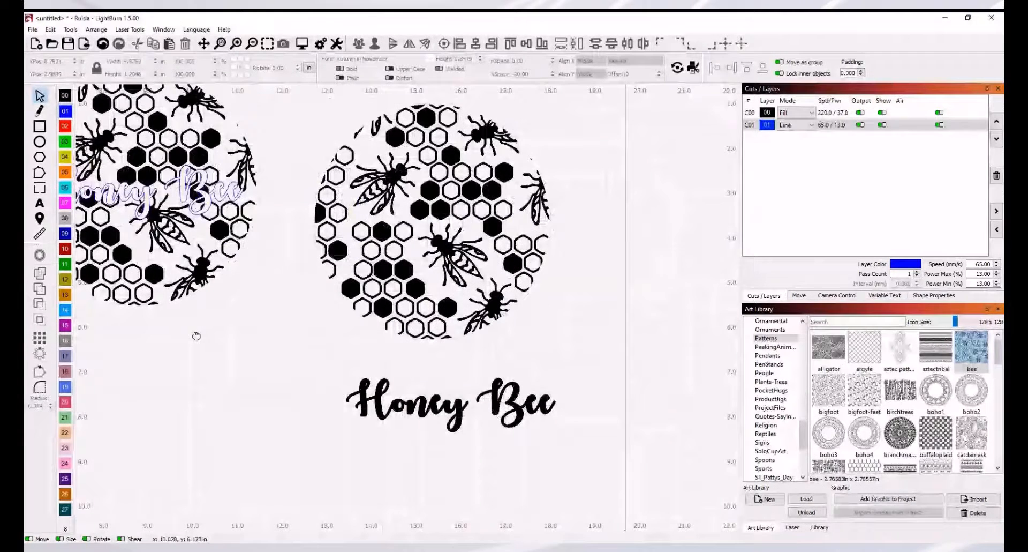
Step: Offset the separate Honey Bee text outward by 0.2 in with round corners, outer shapes only, keeping the original text
drag(441, 219, 439, 227)
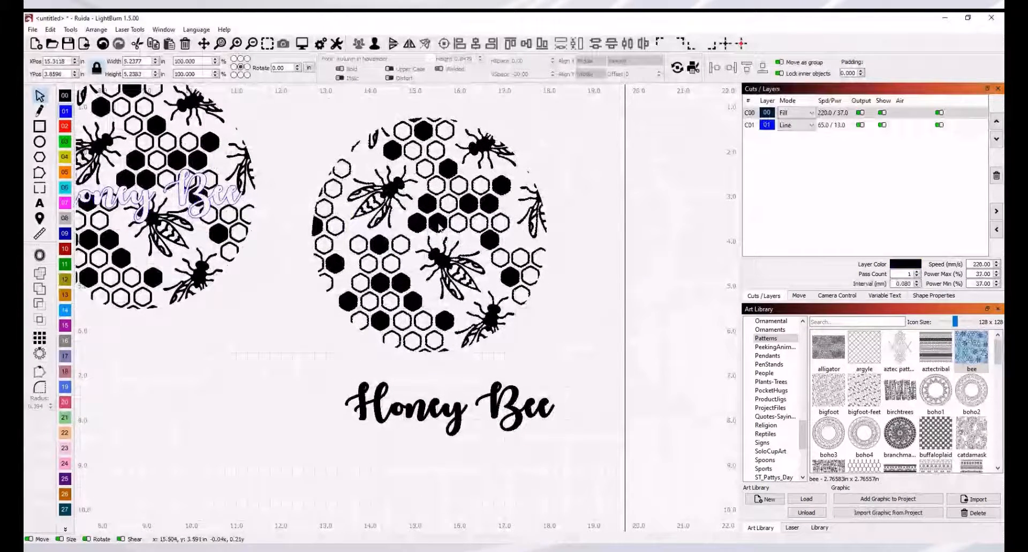
drag(494, 399, 482, 411)
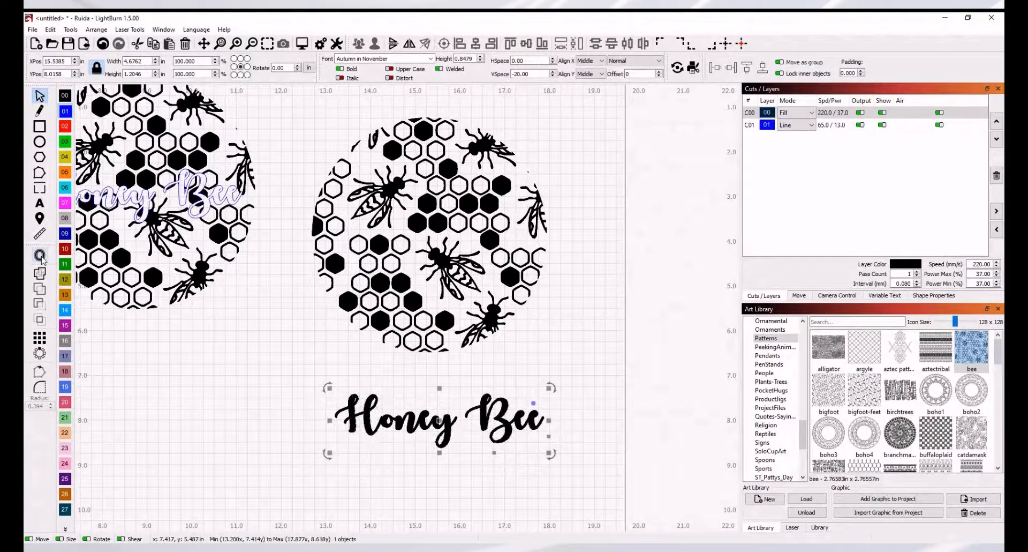
click(40, 255)
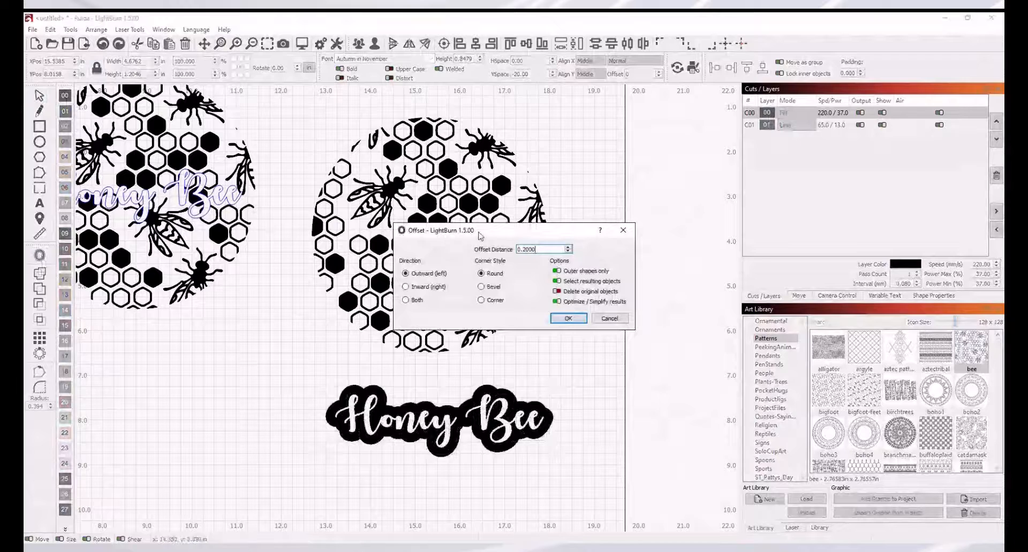
drag(495, 231, 526, 199)
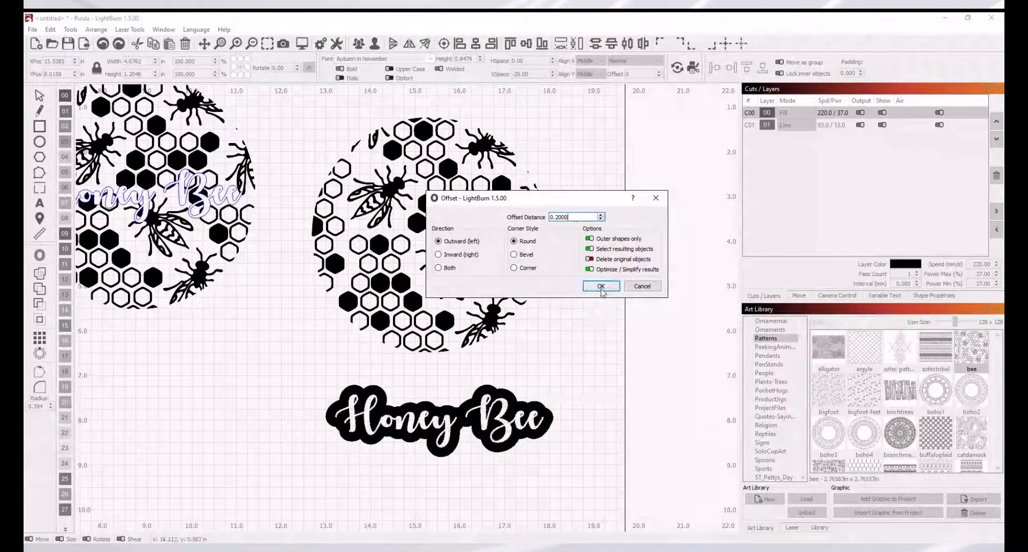
click(602, 214)
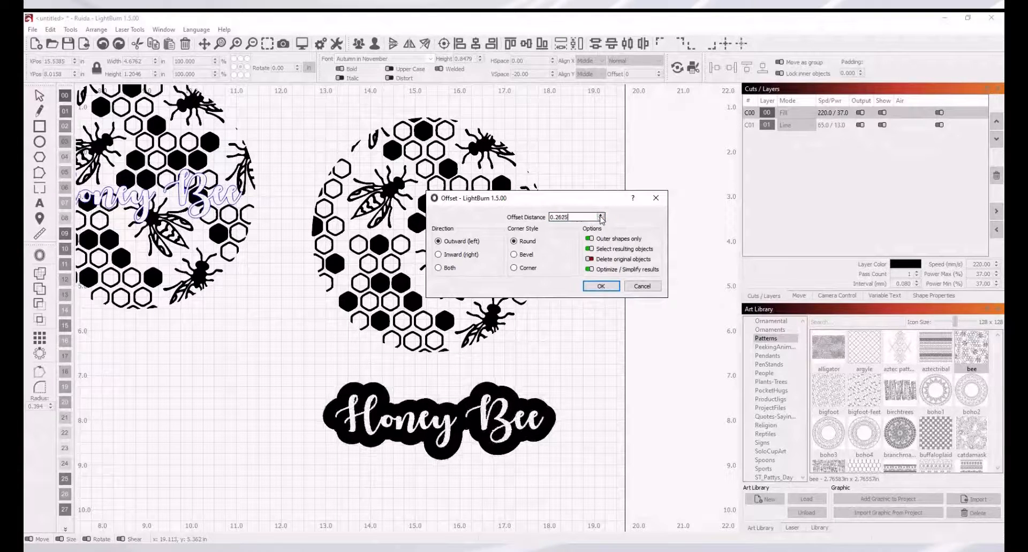
click(601, 220)
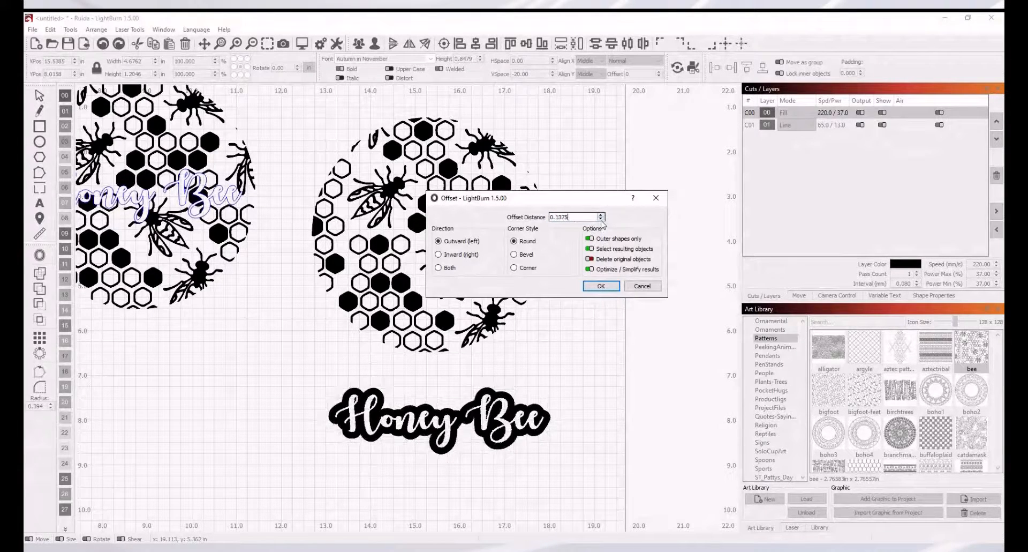
click(601, 215)
click(602, 215)
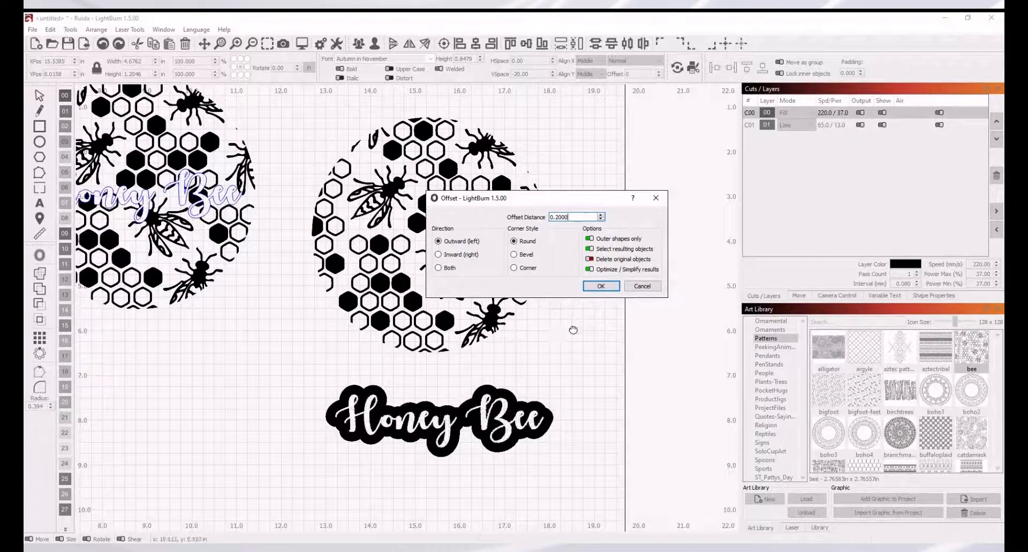
click(602, 287)
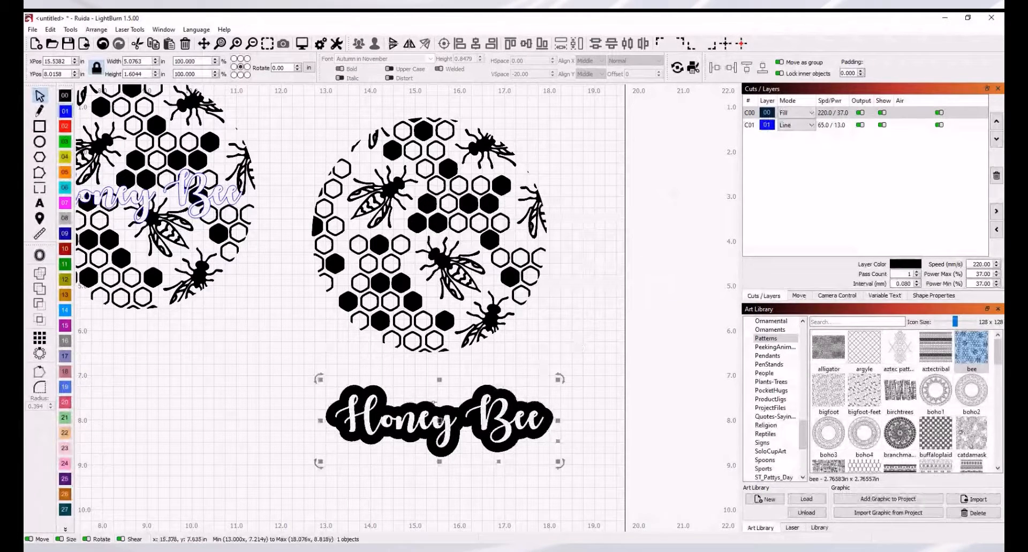
Step: Move the solid offset shape and the Honey Bee text apart, and assign the offset shape to the blue 01 line layer
drag(413, 413, 228, 384)
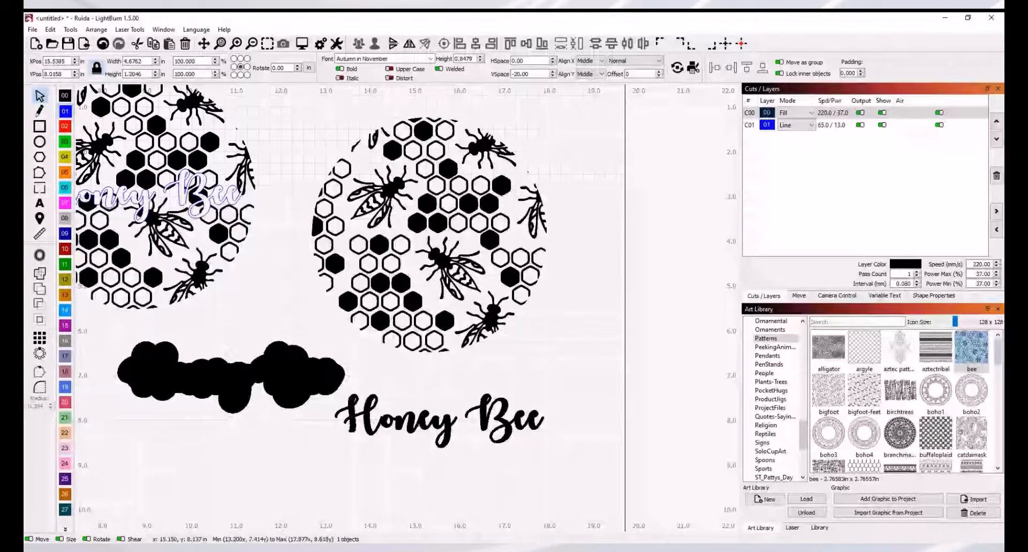
drag(422, 432, 483, 467)
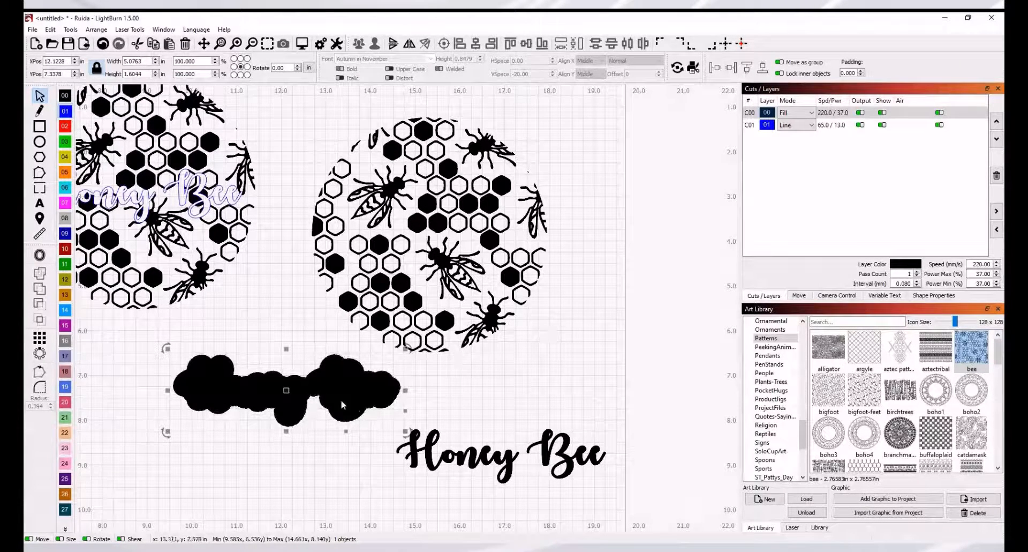
drag(346, 396, 352, 394)
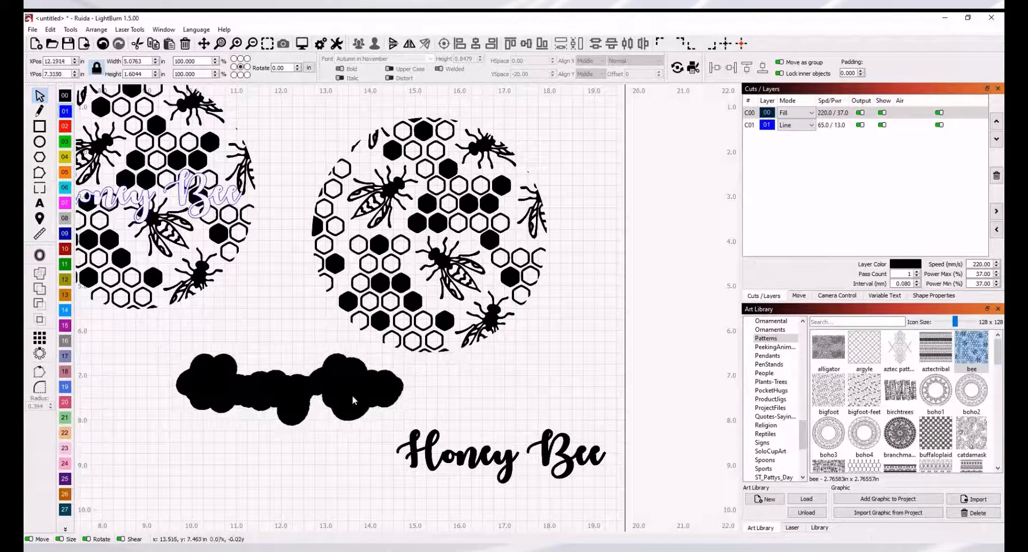
click(65, 111)
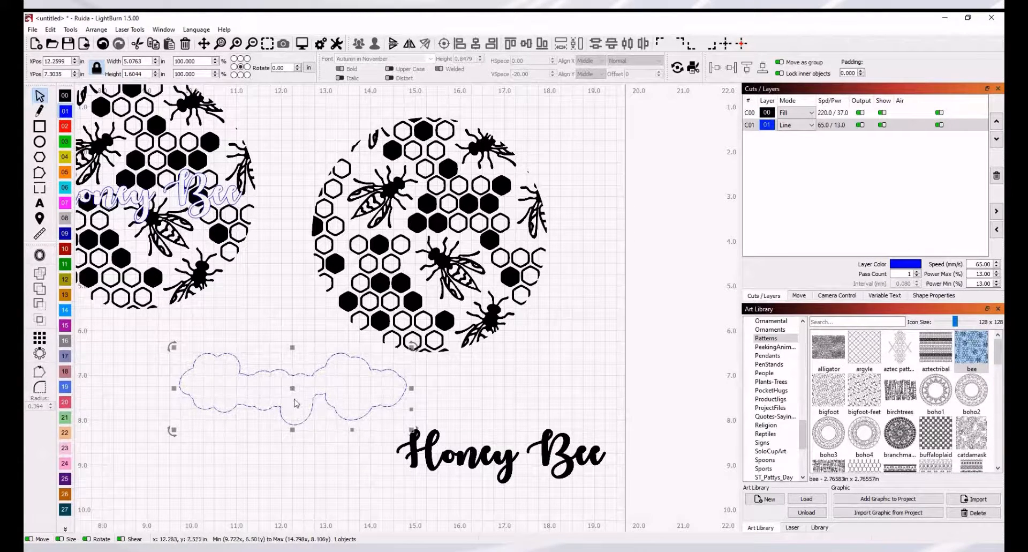
Step: Place the blue offset outline over the plain bee pattern circle and align the centers of both objects
drag(292, 389, 435, 241)
drag(519, 163, 478, 274)
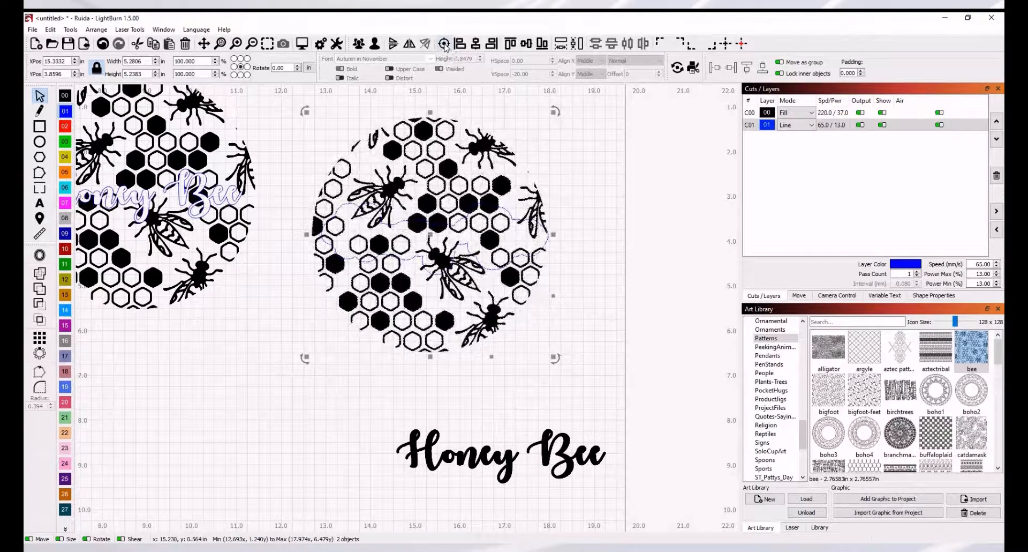
click(444, 43)
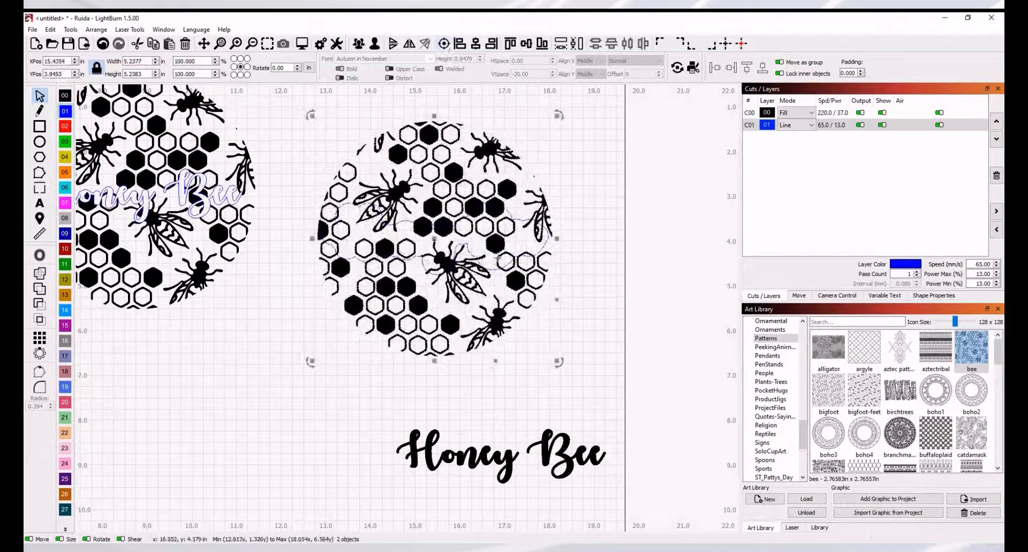
click(583, 255)
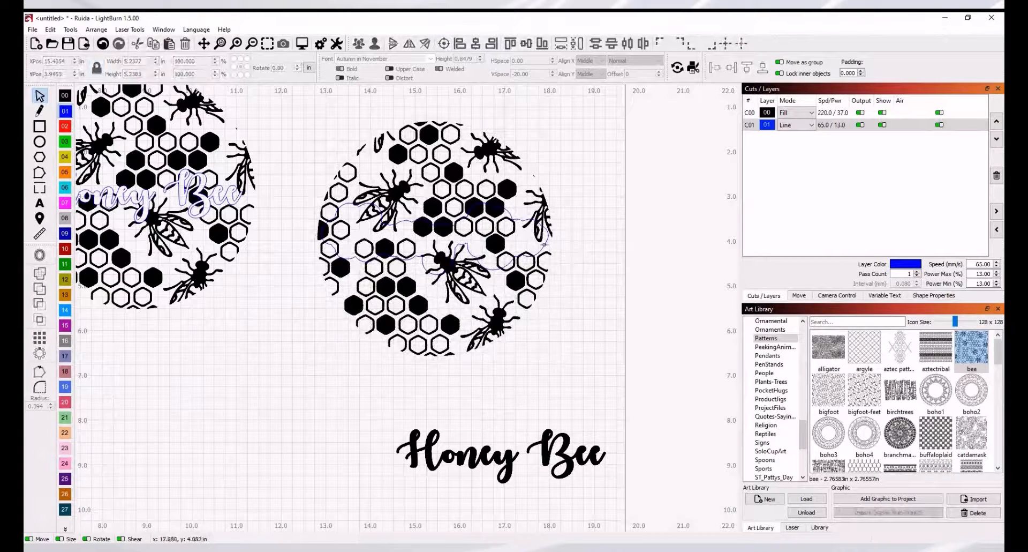
Step: Cut the blue outline's area out of the bee pattern with the Boolean Assistant, selecting the outline first and applying Subtract B - A
click(545, 245)
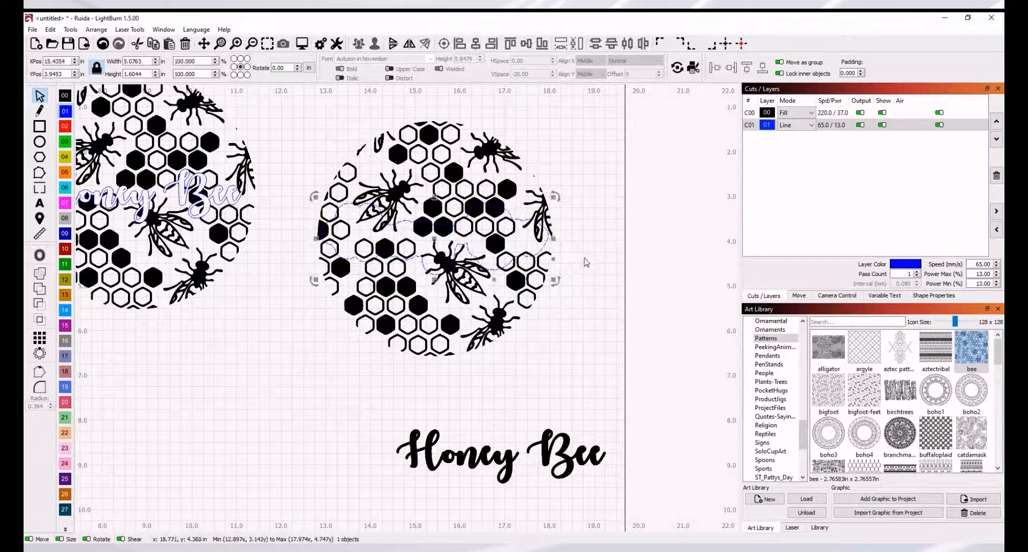
scroll(586, 262, up, 1)
scroll(585, 261, up, 1)
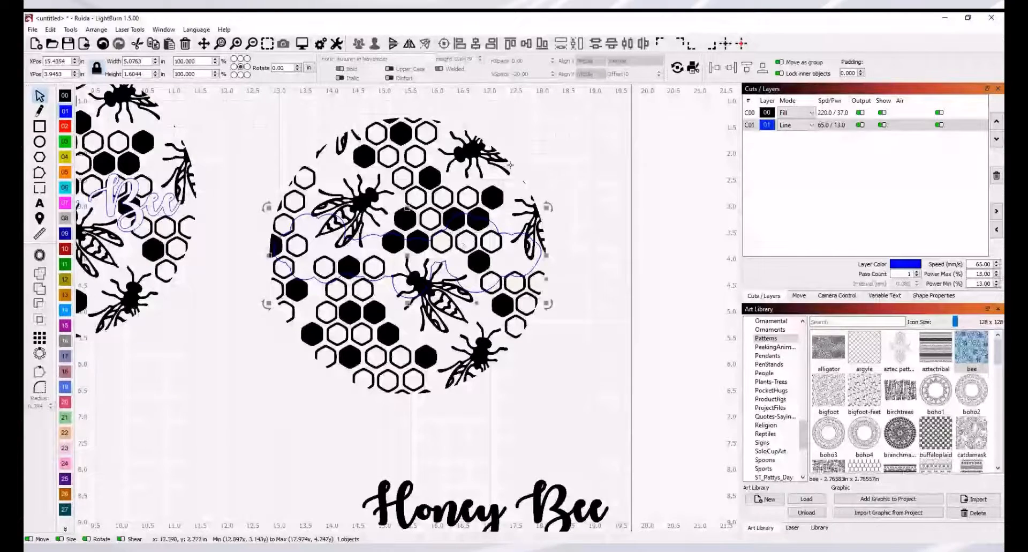
shift+click(475, 156)
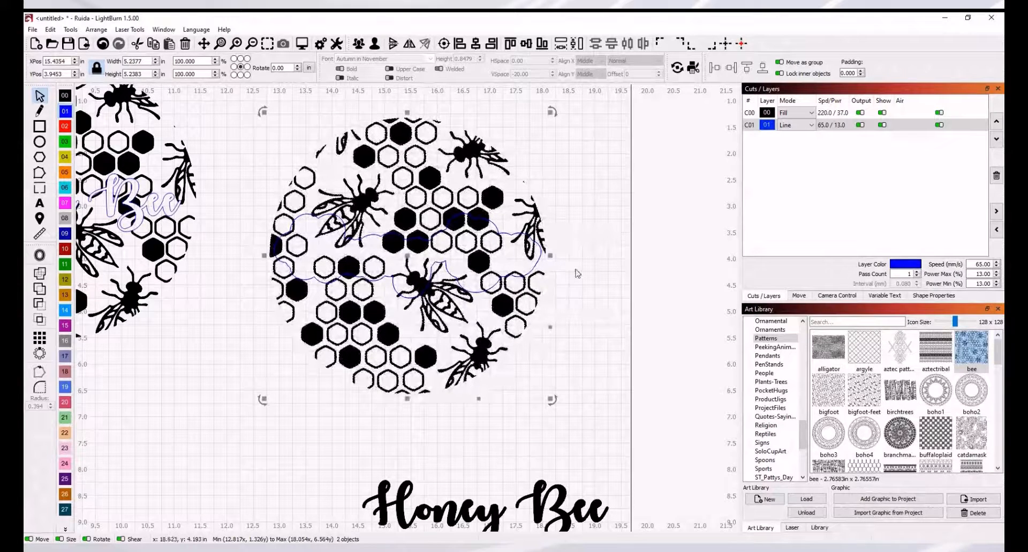
click(70, 29)
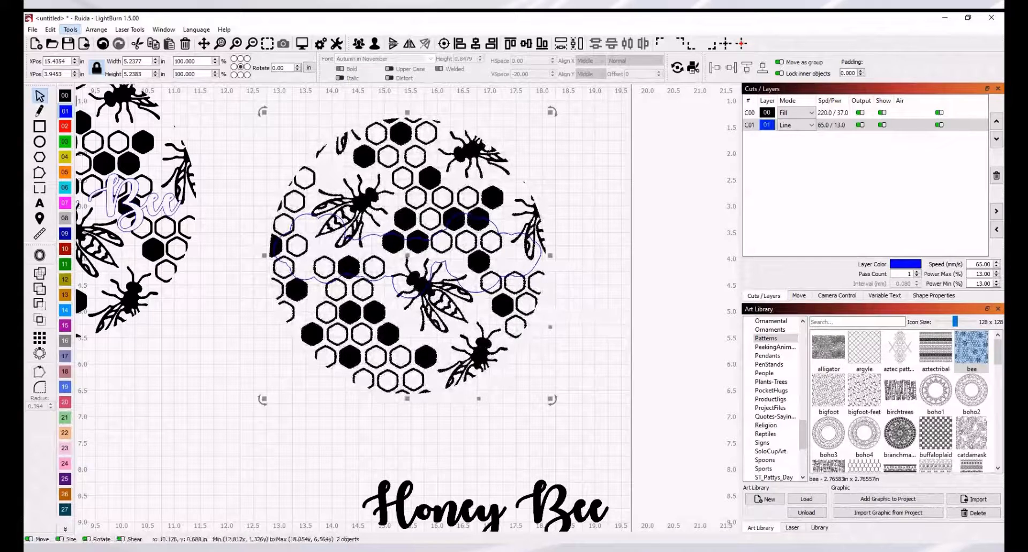
click(107, 228)
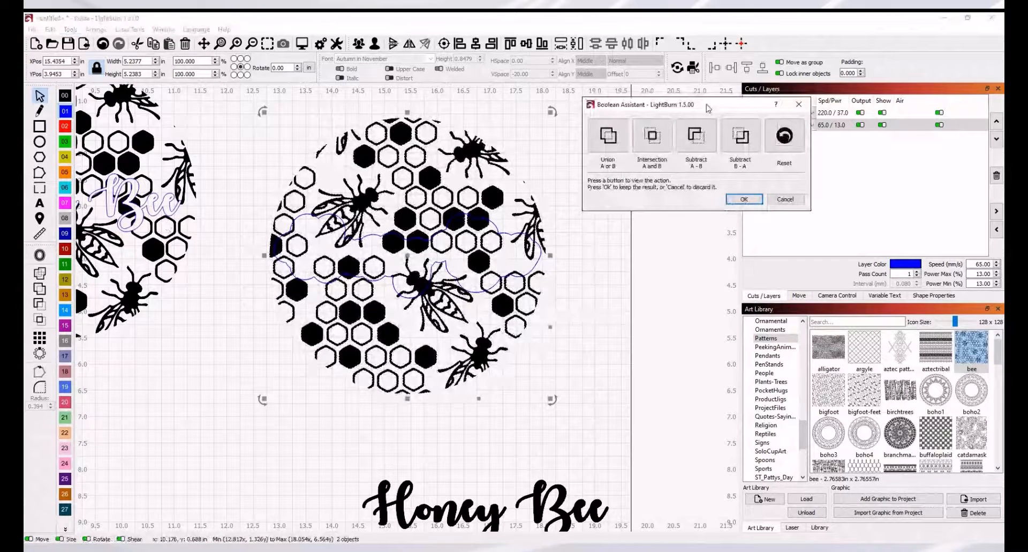
drag(707, 109, 665, 113)
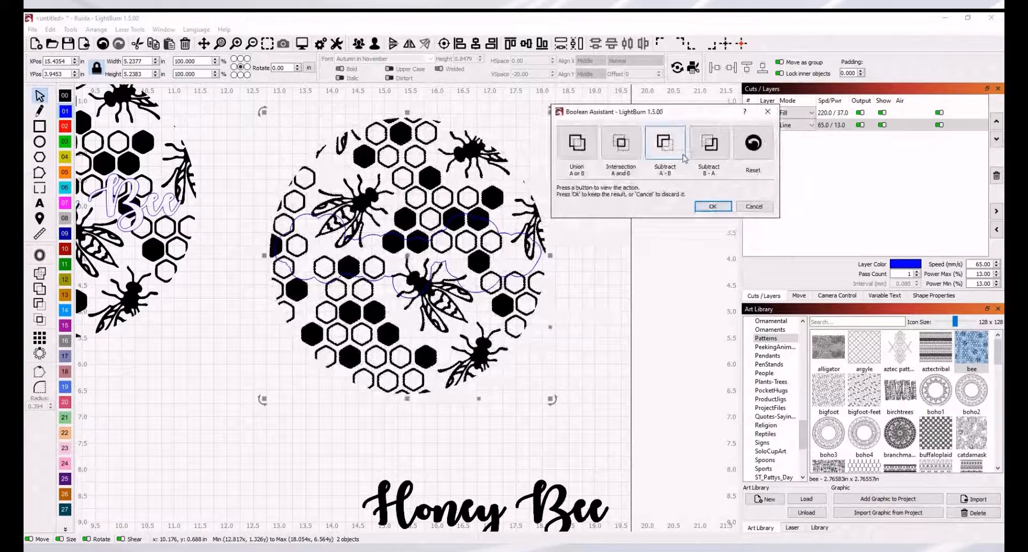
click(589, 150)
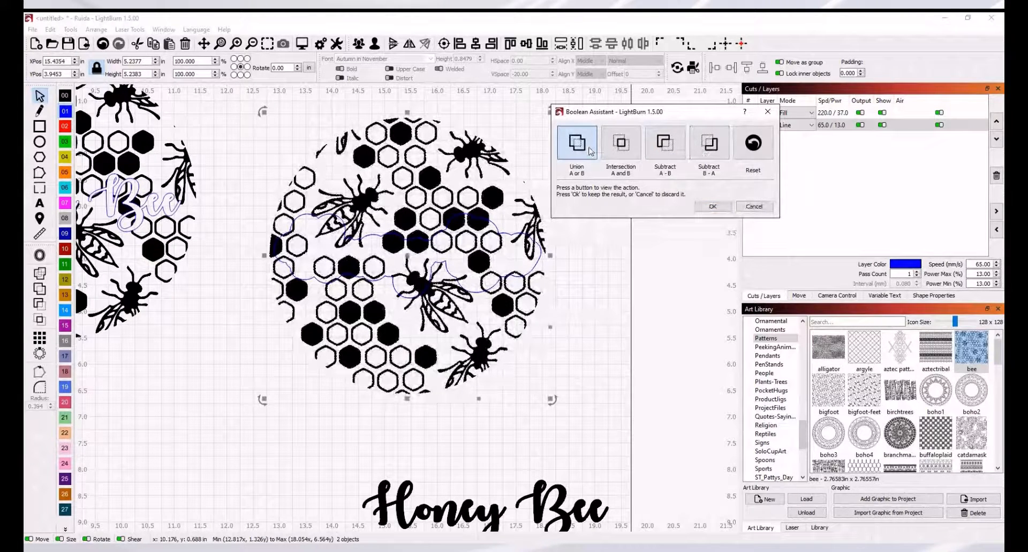
click(623, 151)
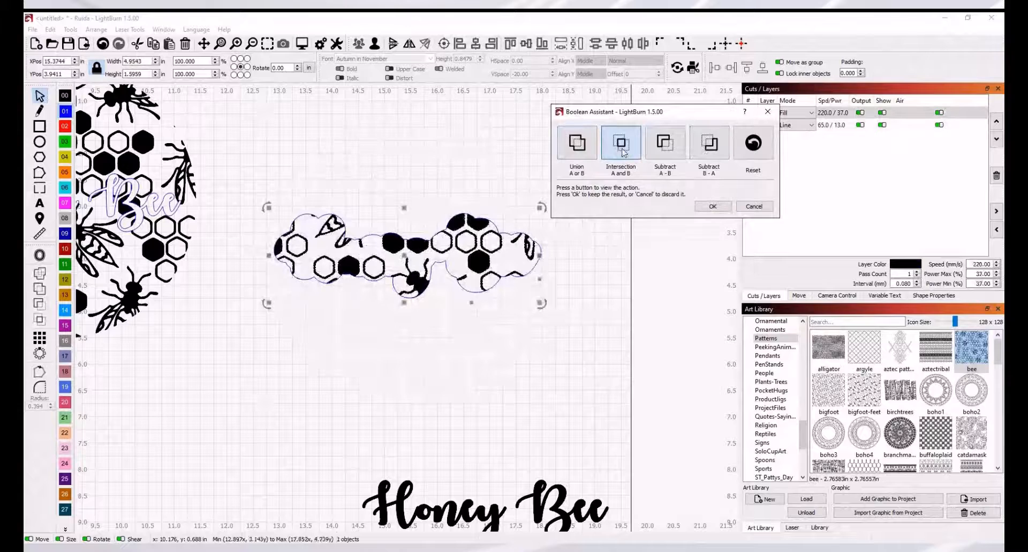
click(664, 148)
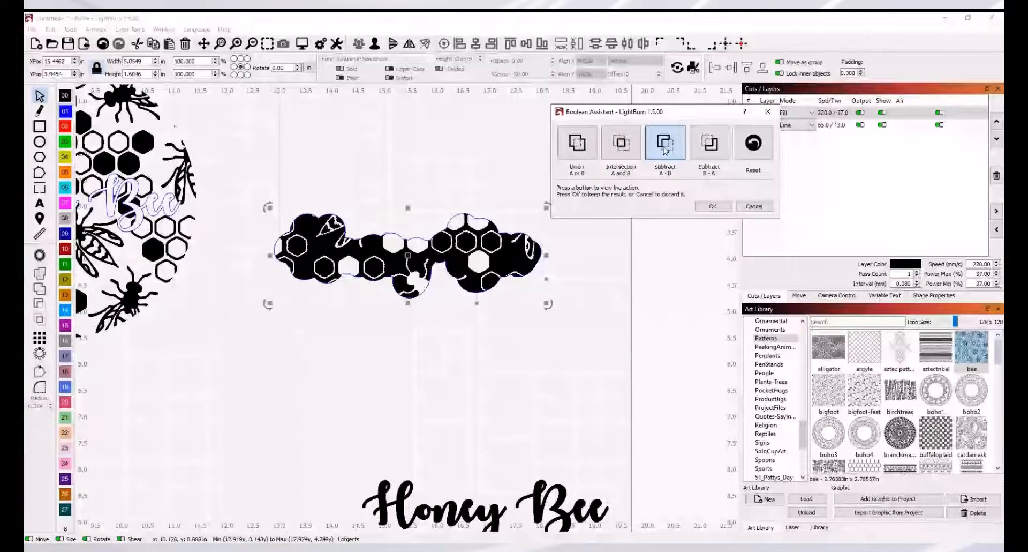
click(699, 150)
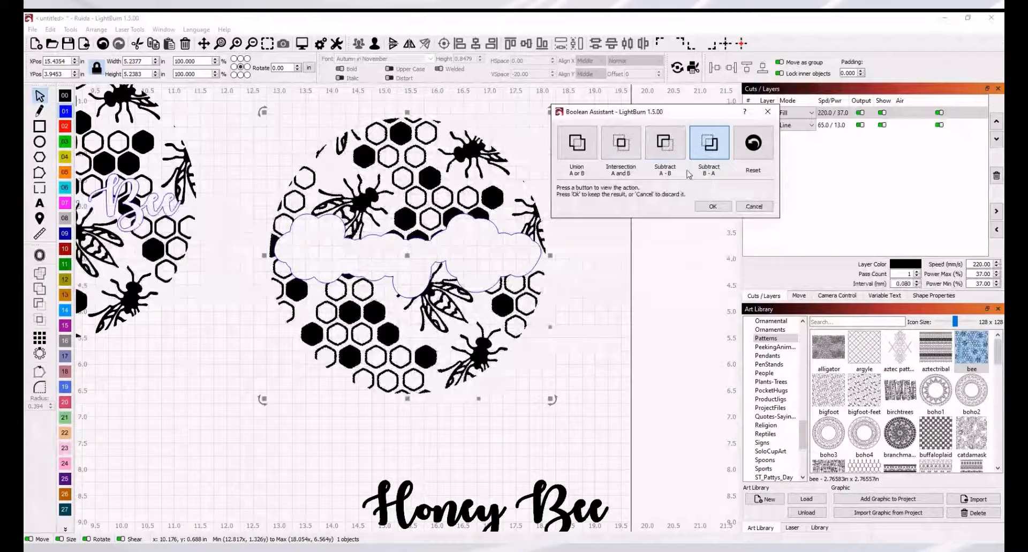
click(713, 207)
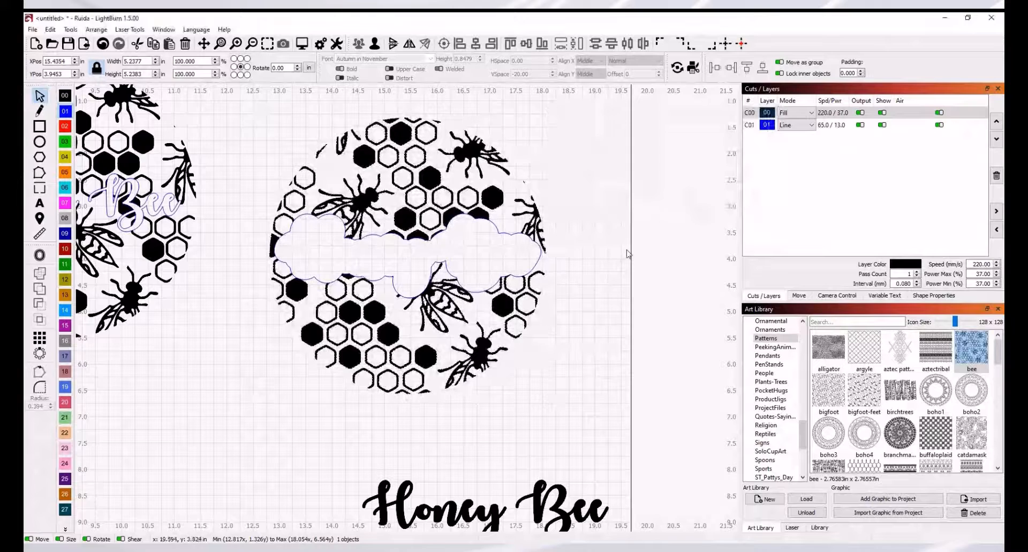
Step: Move the Honey Bee text into the cleared outline area across the middle of the bee pattern circle
drag(575, 320, 588, 303)
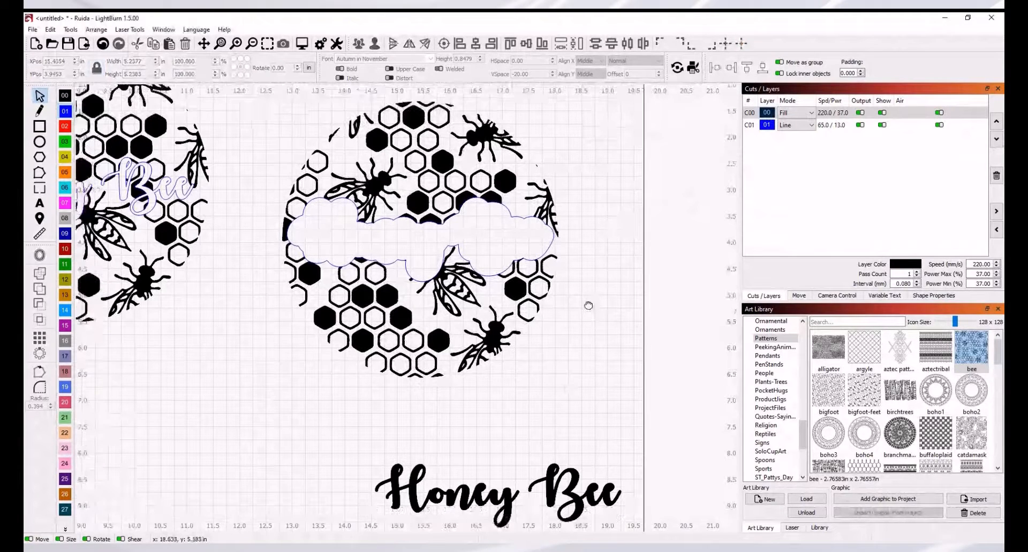
drag(573, 481, 494, 232)
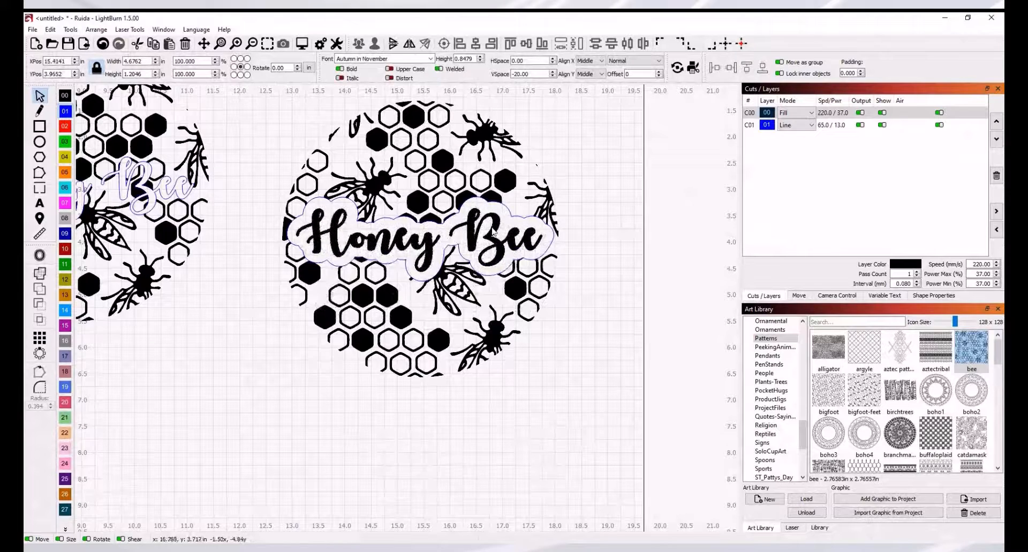
Step: Check the design without its blue offset outline by temporarily hiding the 01 line layer, and show the layer again
click(585, 345)
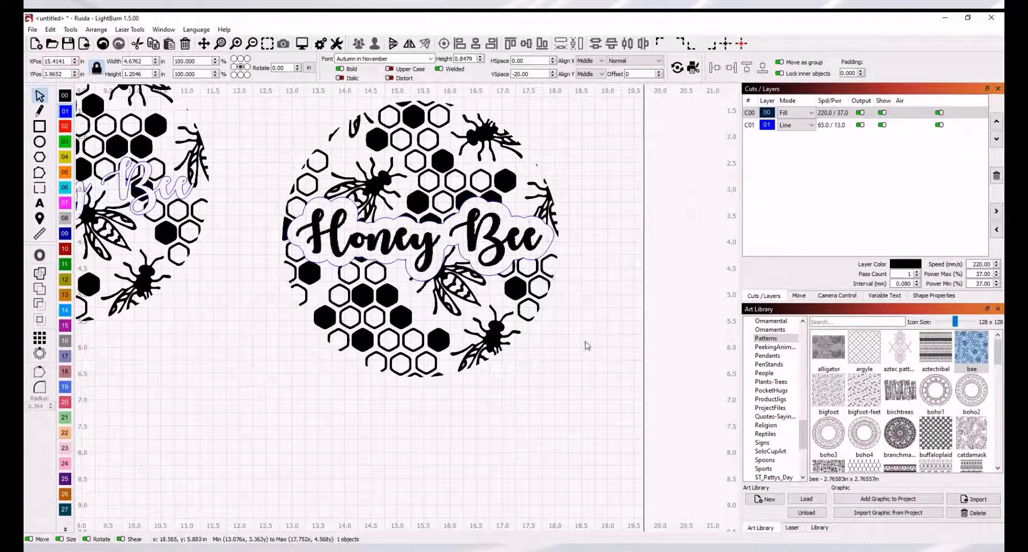
scroll(574, 344, up, 2)
drag(574, 344, 598, 396)
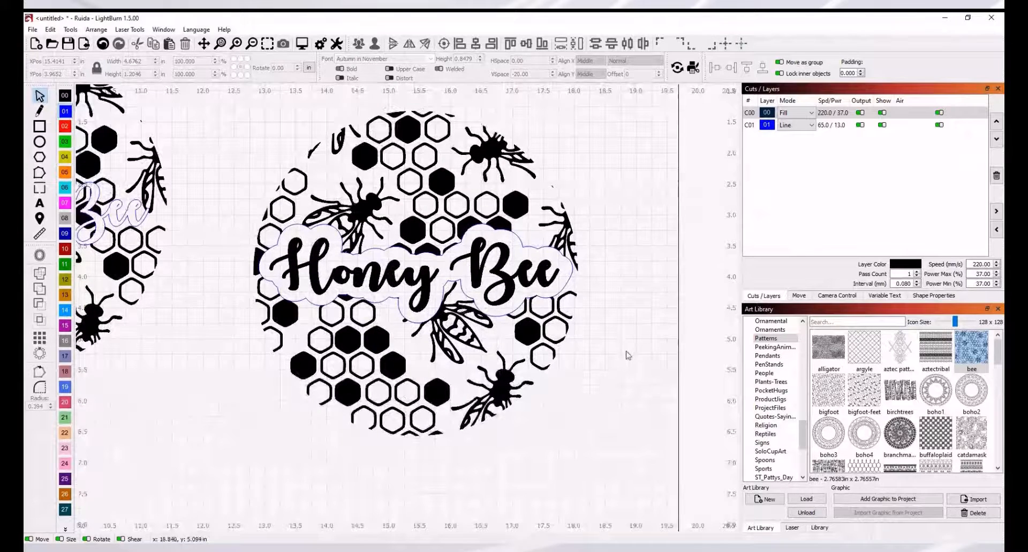
click(570, 279)
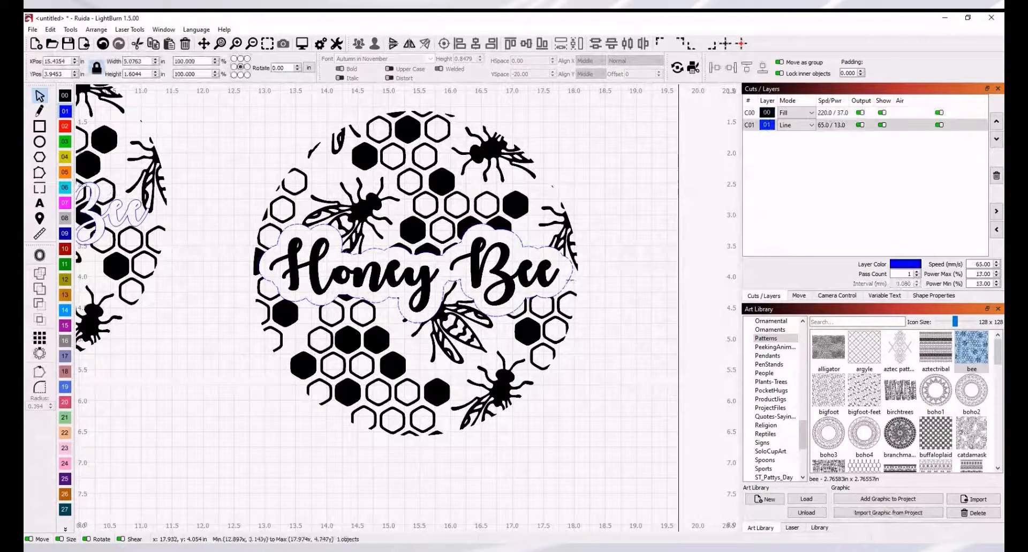
click(882, 125)
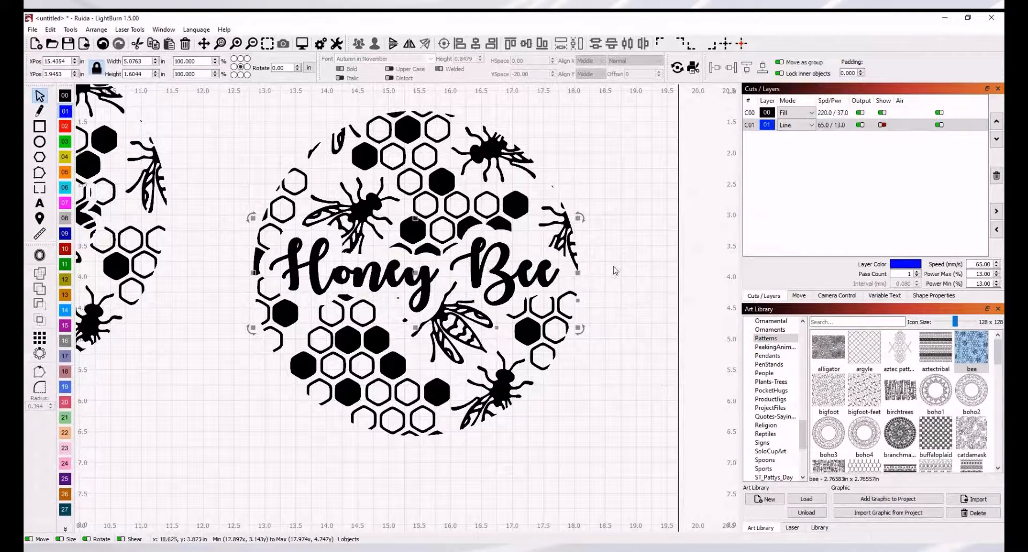
click(882, 125)
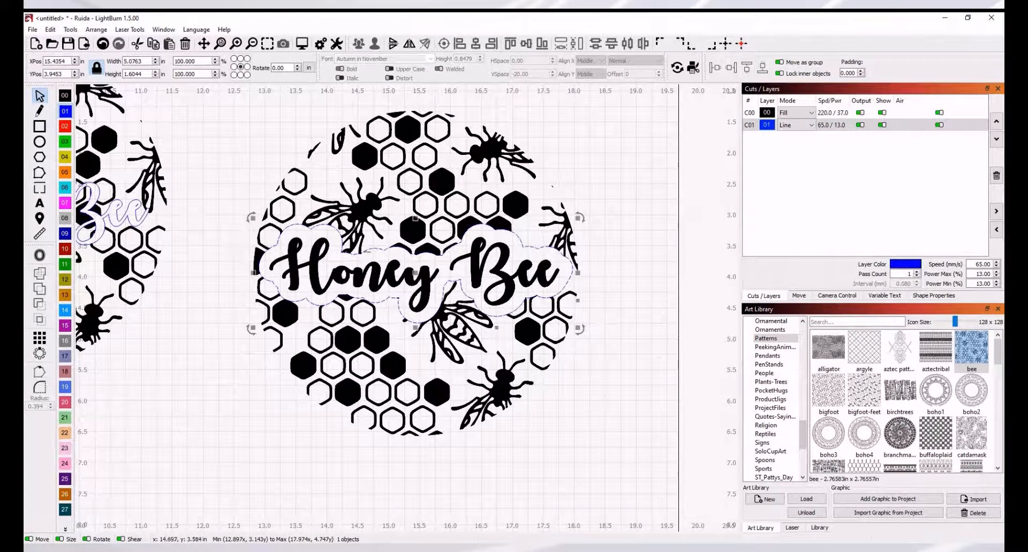
click(609, 278)
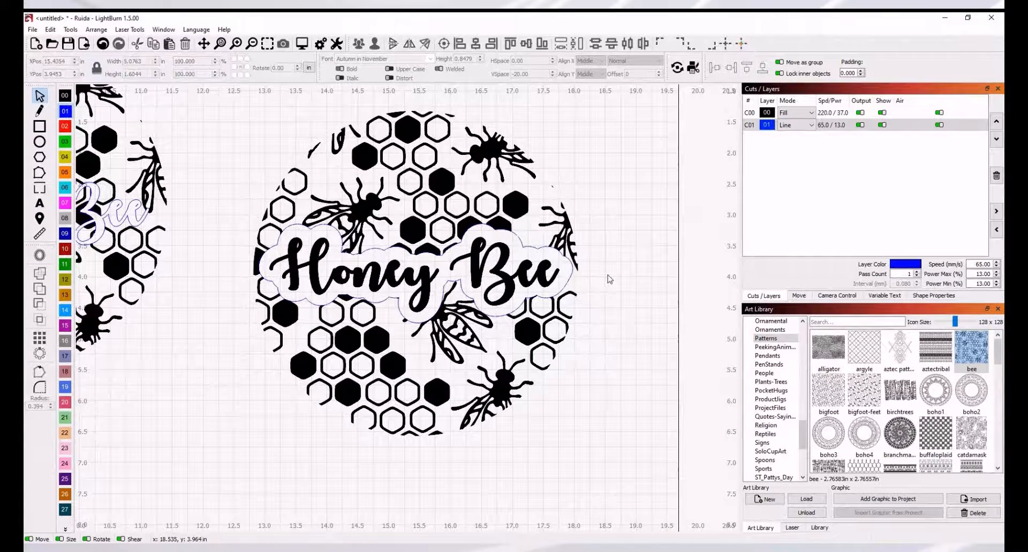
scroll(609, 279, down, 1)
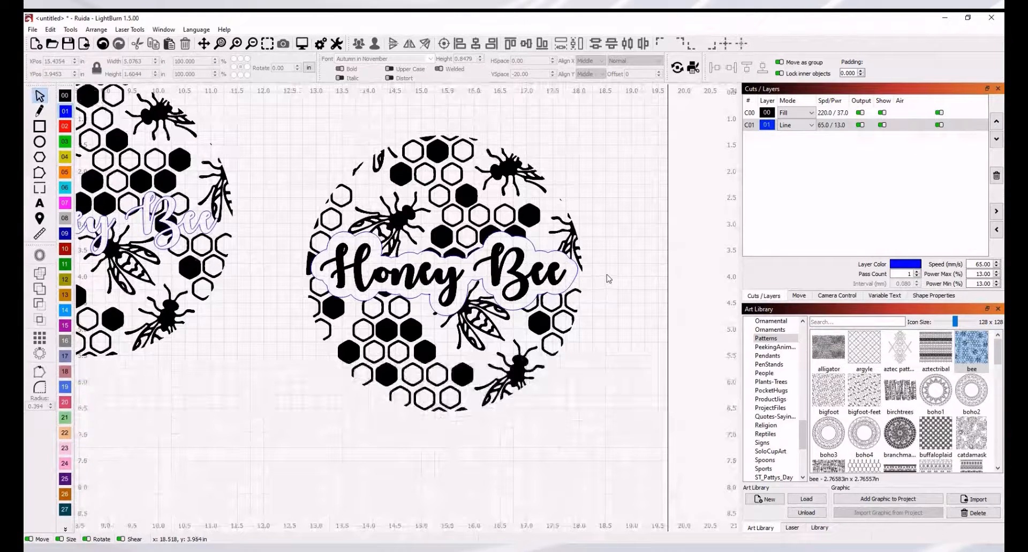
scroll(609, 278, down, 1)
scroll(608, 279, up, 1)
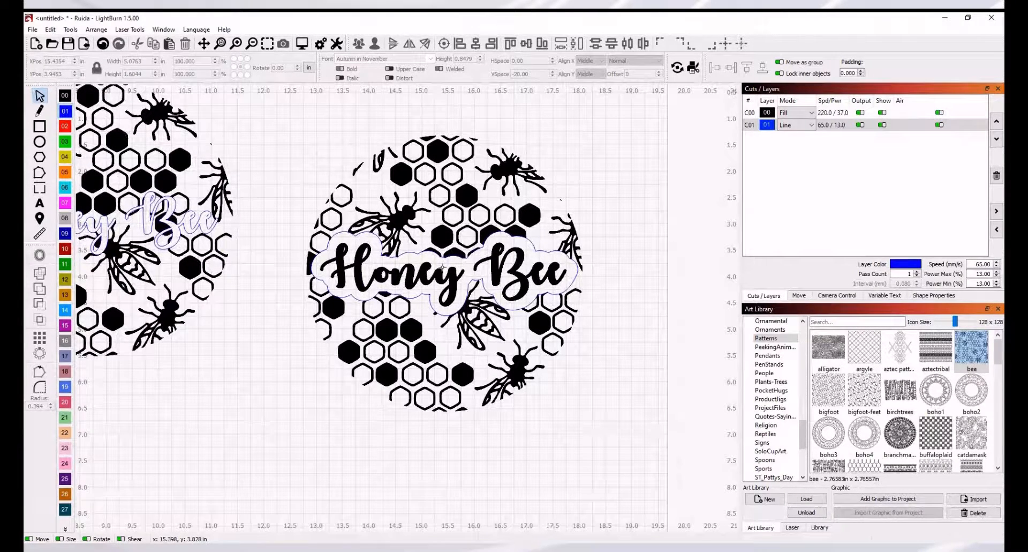
scroll(616, 345, down, 1)
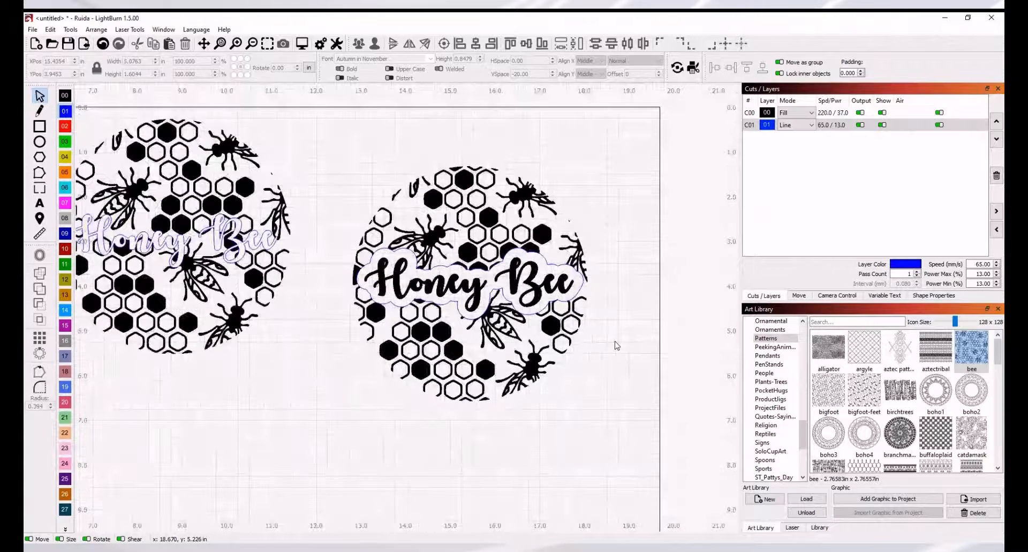